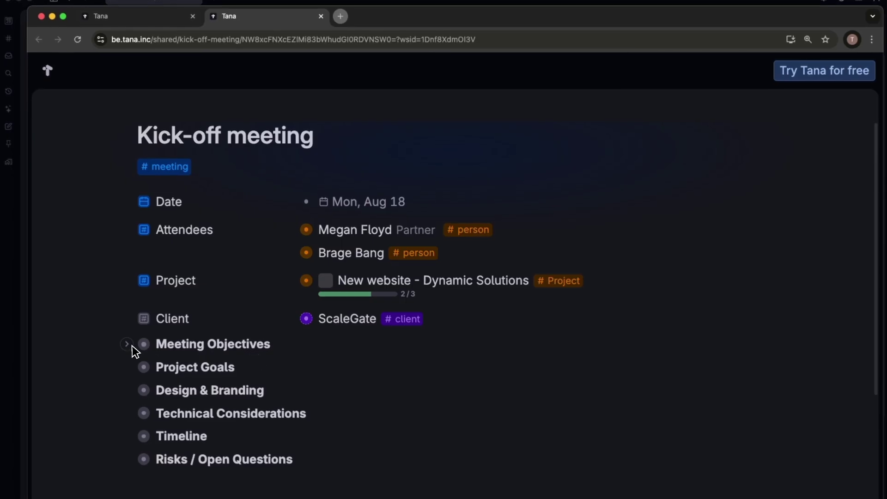
- Expand the Meeting Objectives, Project Goals, PURPOSE & OBJECTIVES and PARTICIPANTS sections
click(132, 345)
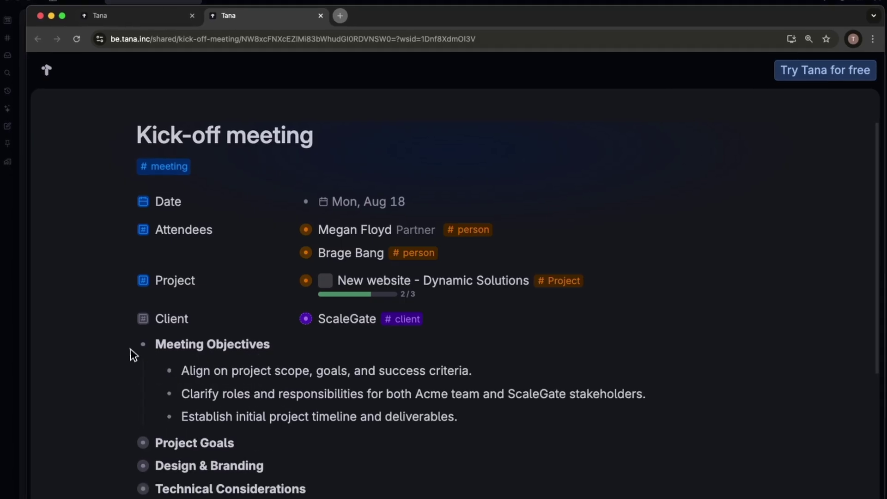
click(134, 443)
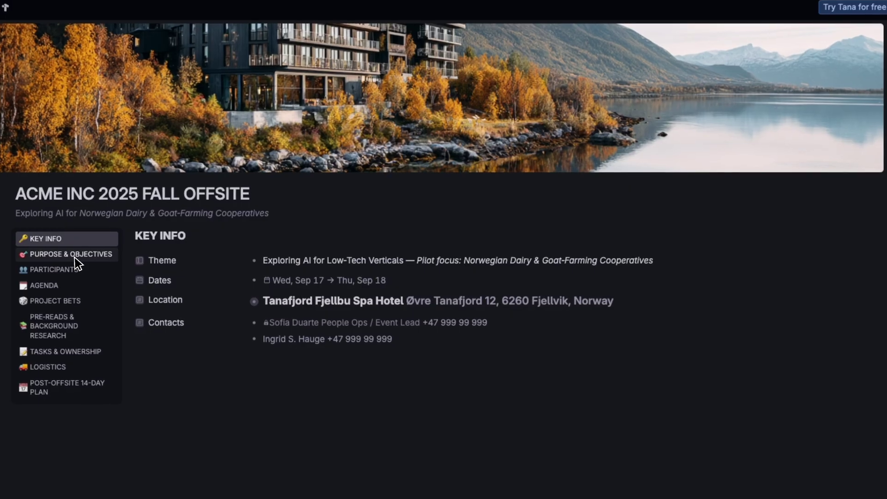
click(73, 256)
click(67, 273)
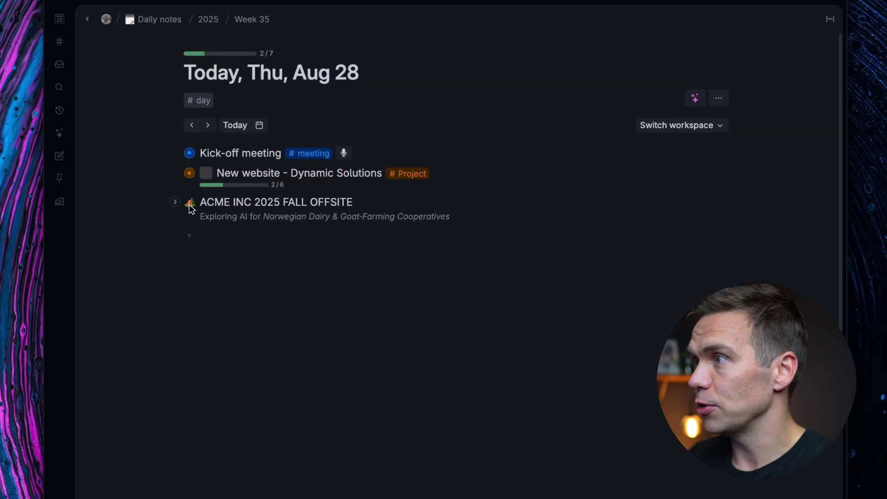
- Open the ACME INC 2025 FALL OFFSITE node and launch its publish preview from the title menu
click(190, 207)
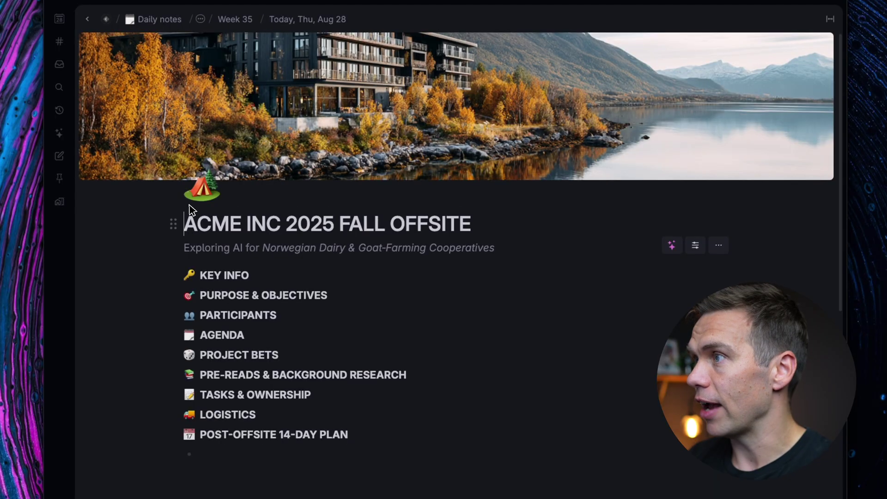
right_click(335, 227)
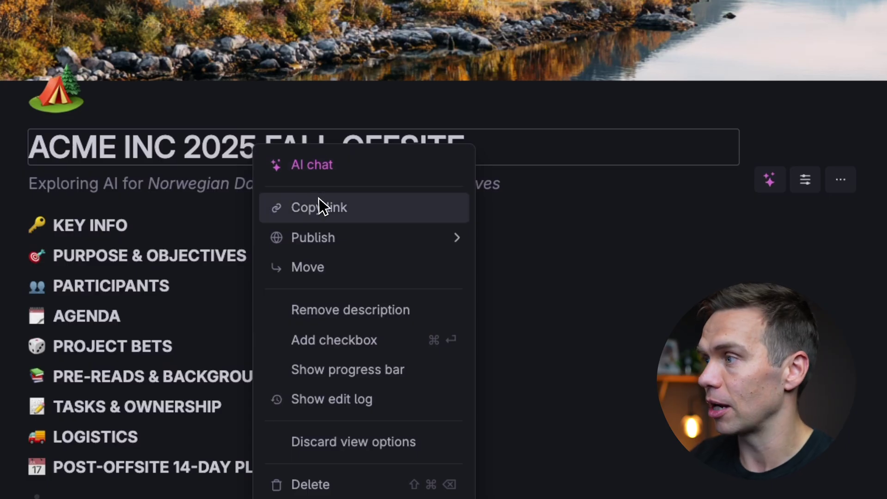
mouse_move(328, 226)
click(545, 237)
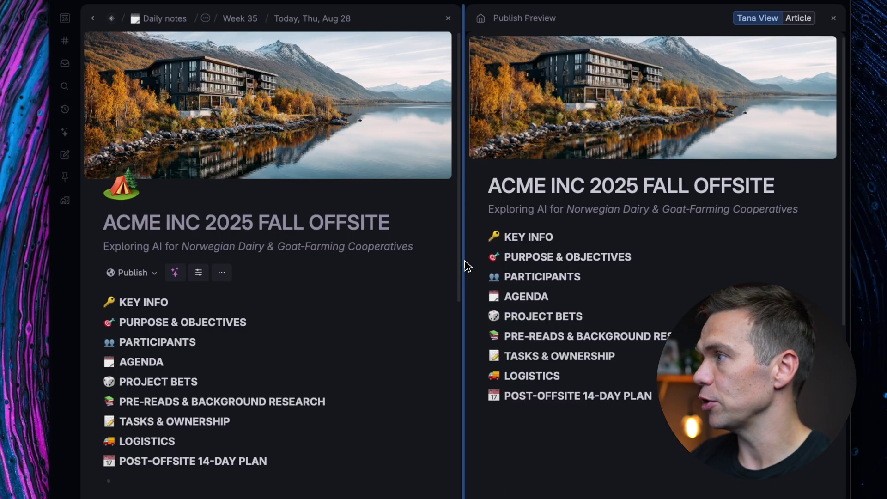
- Widen the preview pane and try Article style before returning to Tana View
drag(464, 266, 391, 266)
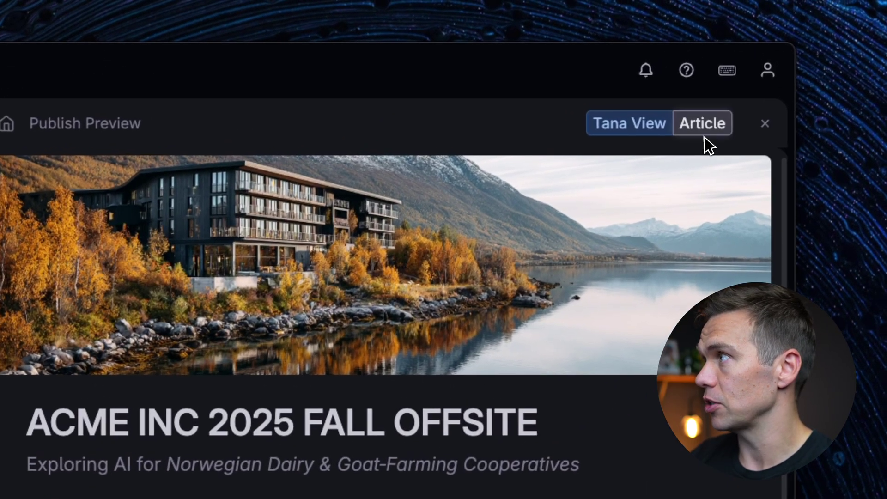
click(704, 134)
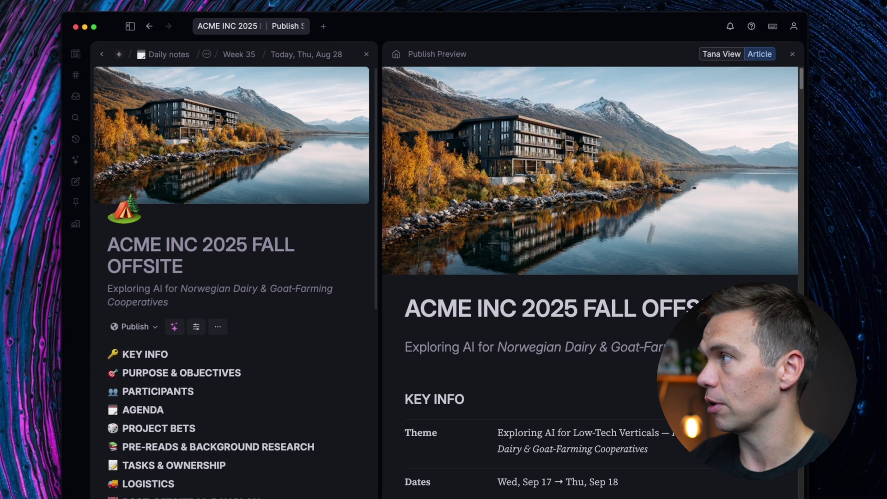
click(723, 55)
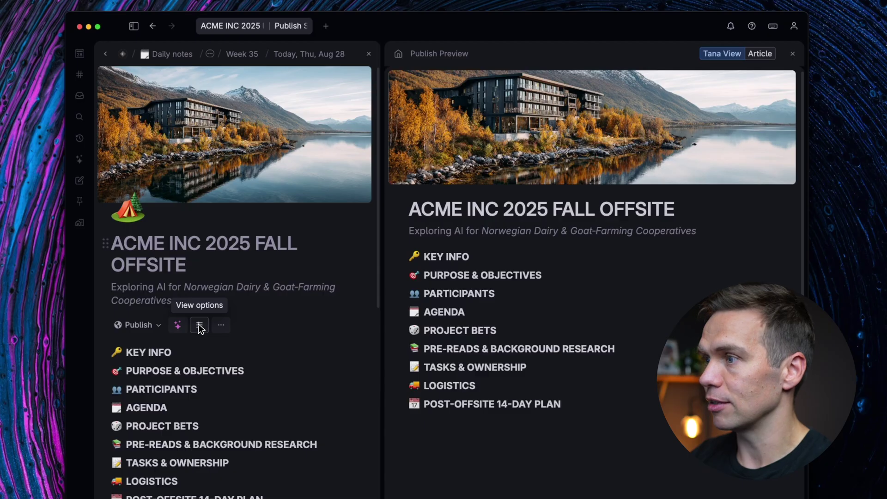
- Show the offsite sections as a side menu for everyone, then view PURPOSE & OBJECTIVES and PARTICIPANTS
click(200, 326)
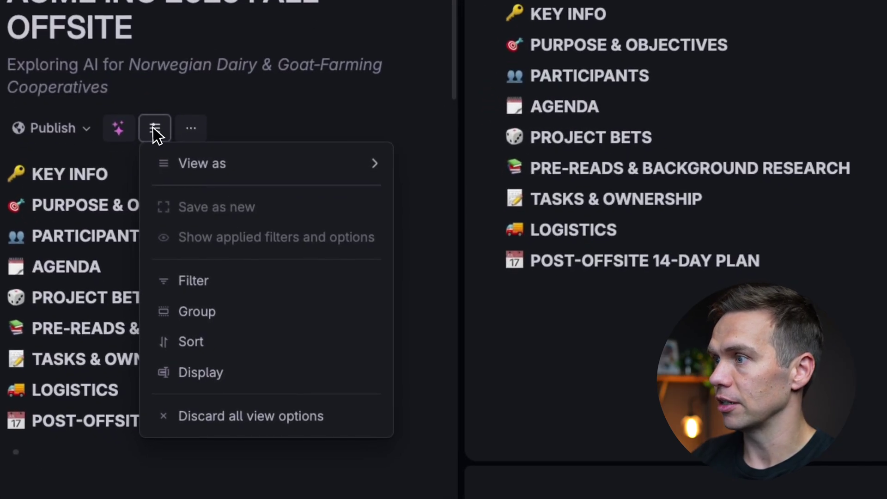
mouse_move(243, 354)
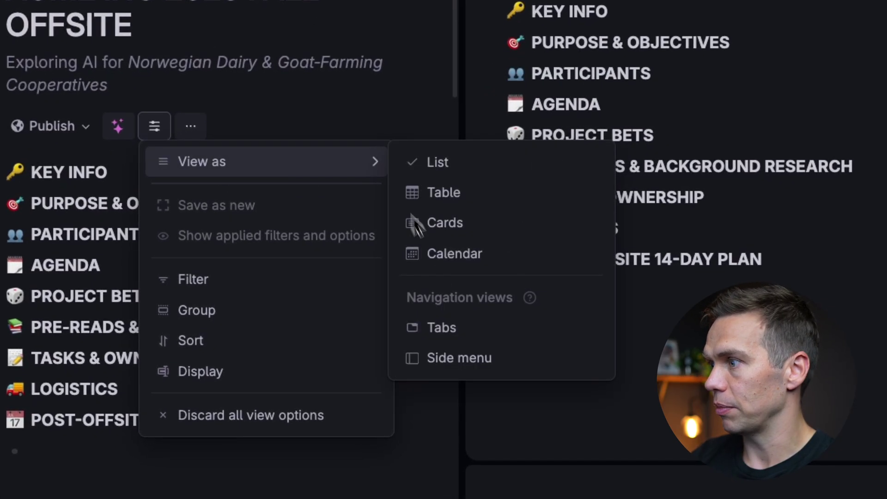
click(462, 363)
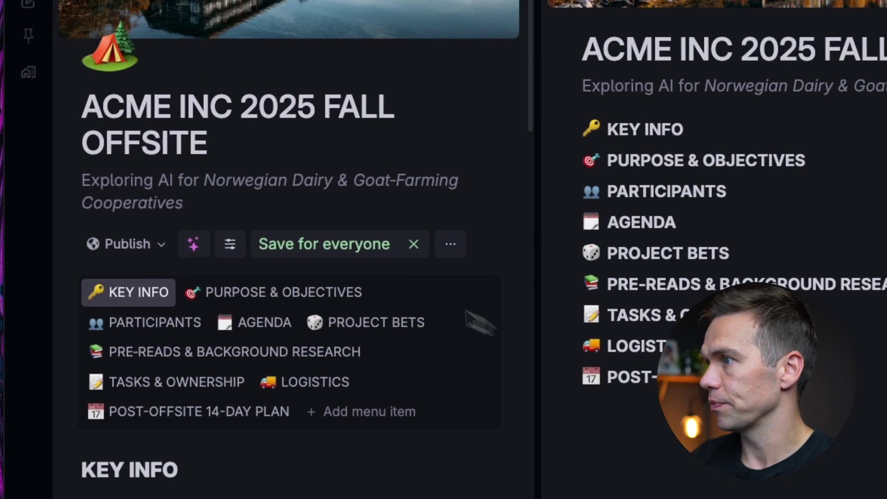
click(327, 254)
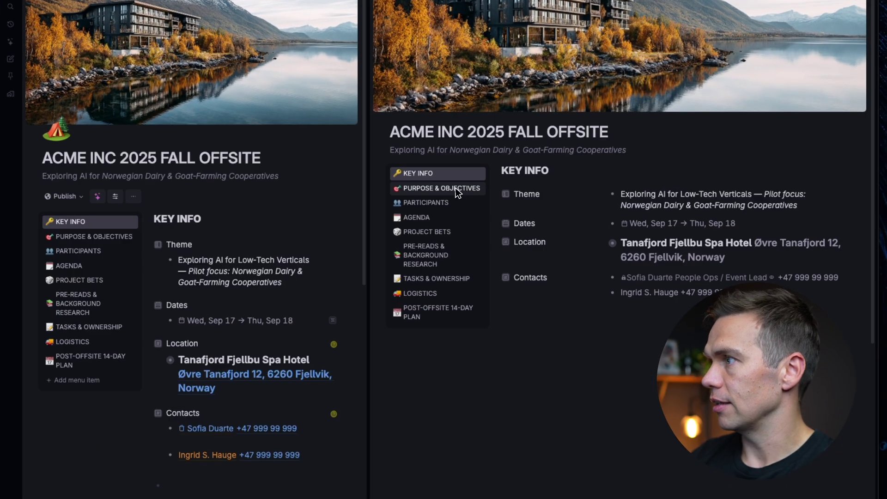
click(508, 229)
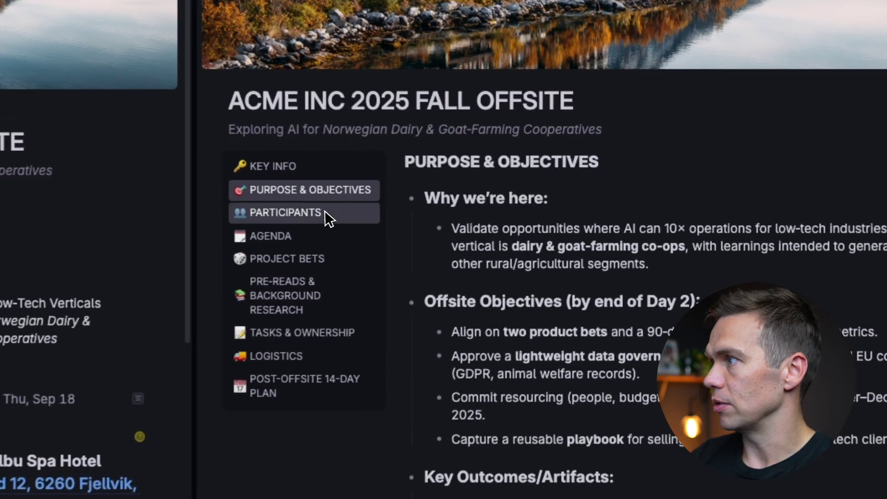
click(325, 213)
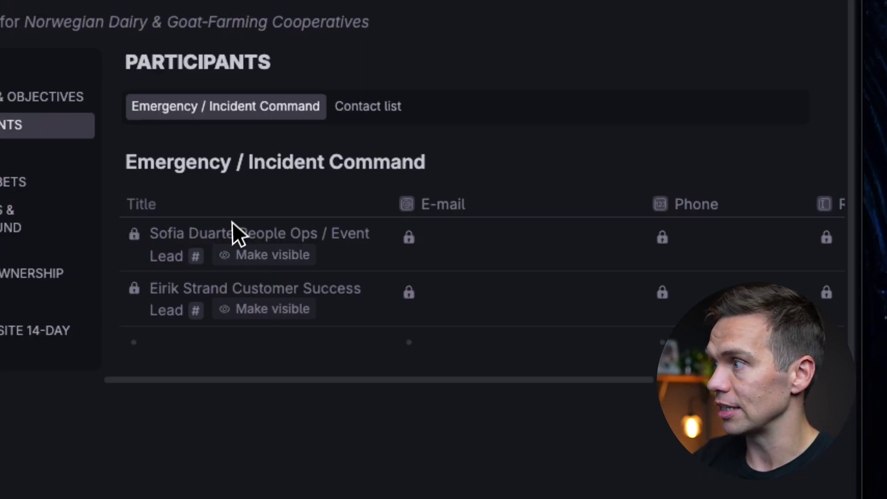
- Make both Emergency / Incident Command participants visible and open the Contact list alone in the preview
click(265, 255)
click(280, 330)
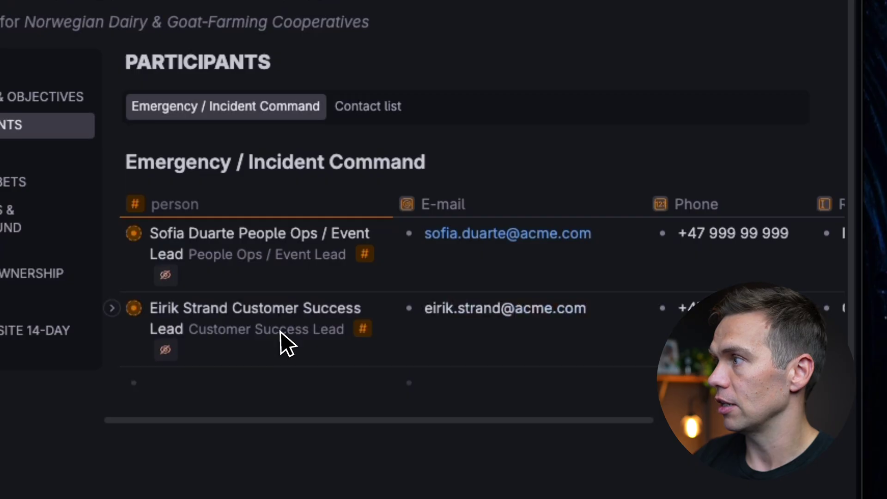
click(369, 106)
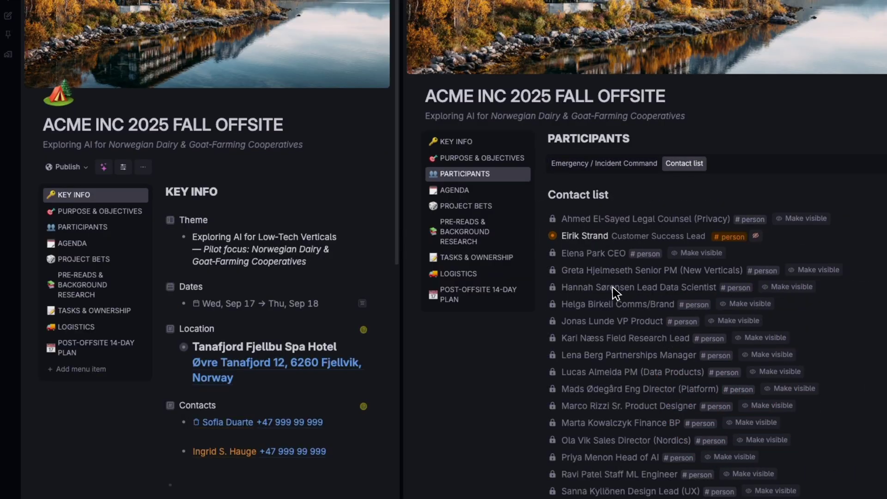
click(540, 195)
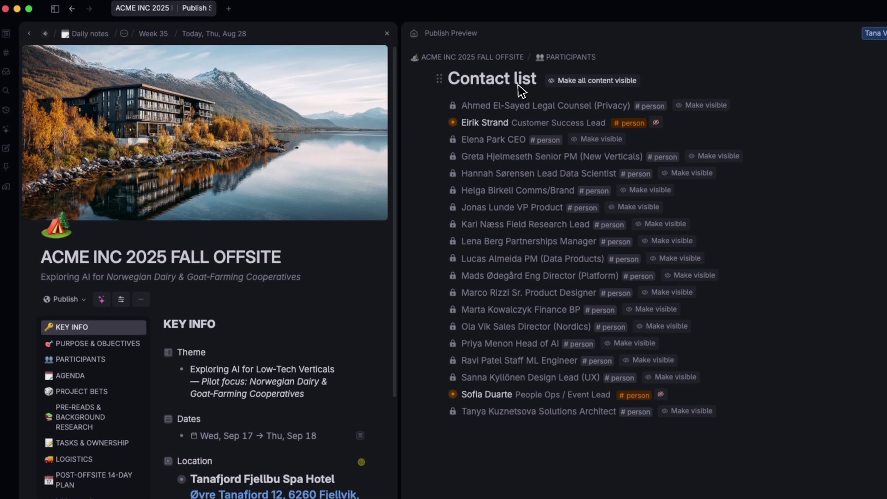
- Make all hidden participant contact details visible and show the whole offsite page in the preview
click(86, 365)
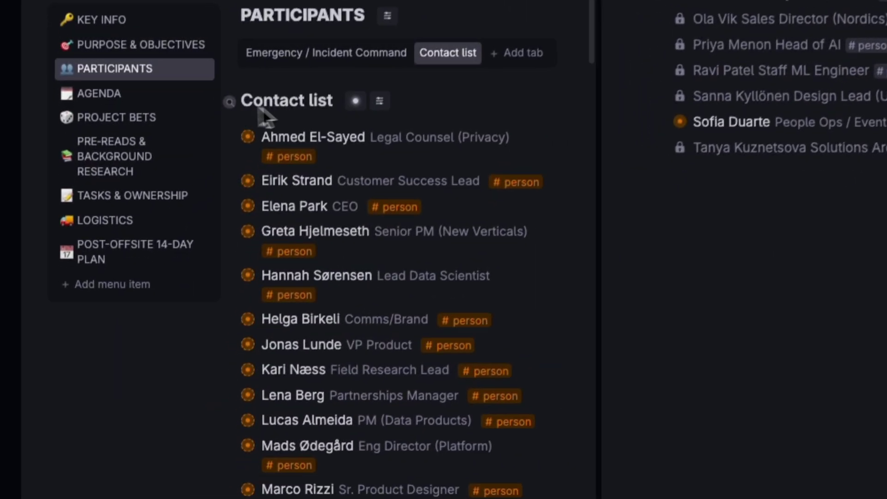
scroll(383, 262, down, 1)
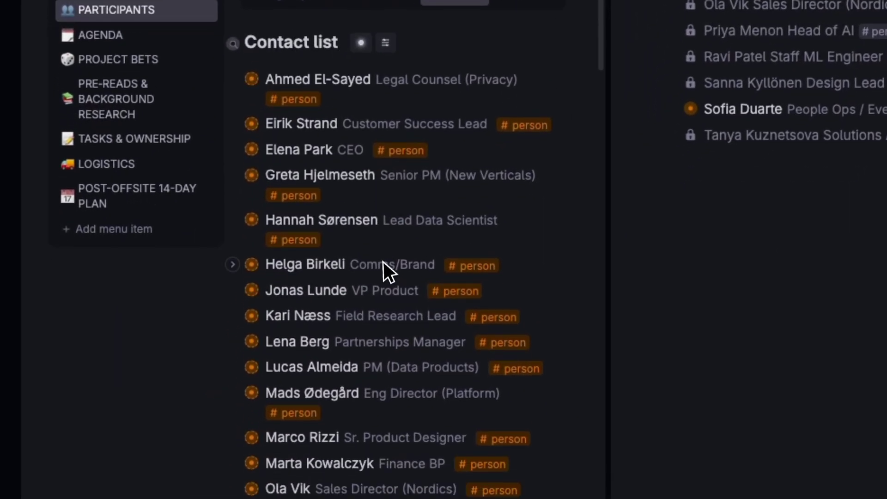
scroll(382, 253, up, 1)
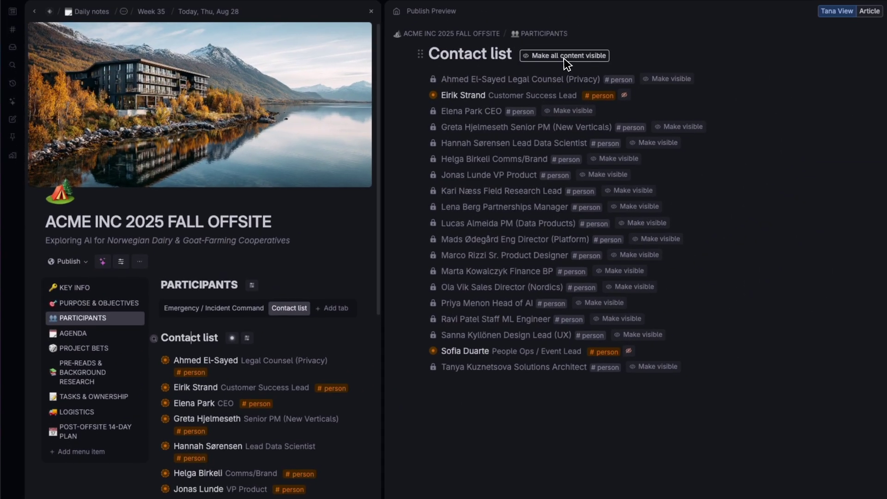
click(564, 57)
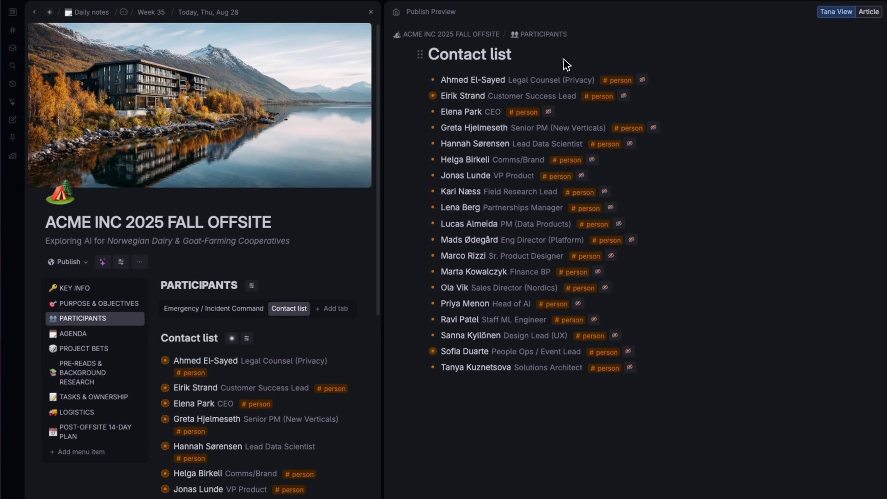
click(476, 36)
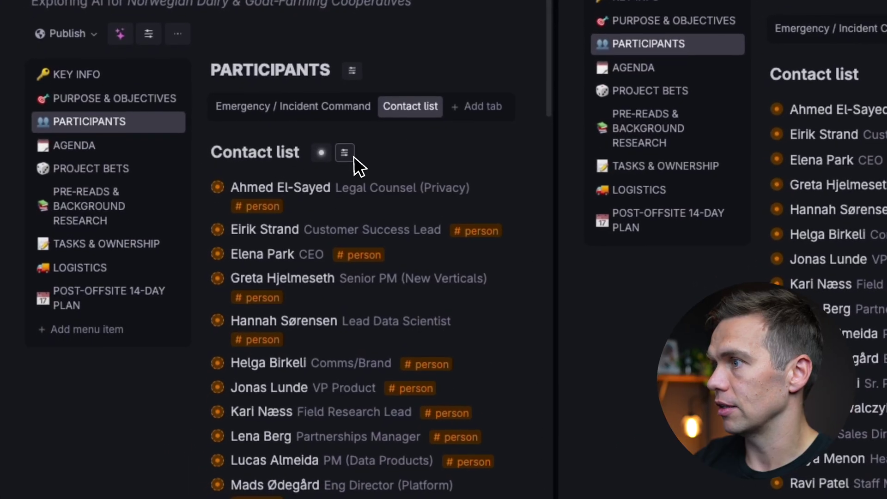
- Display the Contact list as a table and save that layout for everyone
click(354, 156)
mouse_move(386, 177)
click(551, 203)
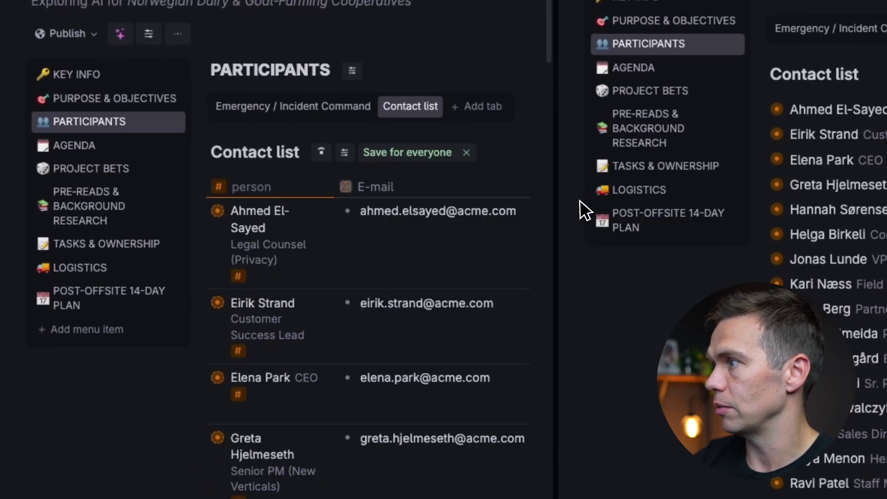
click(418, 167)
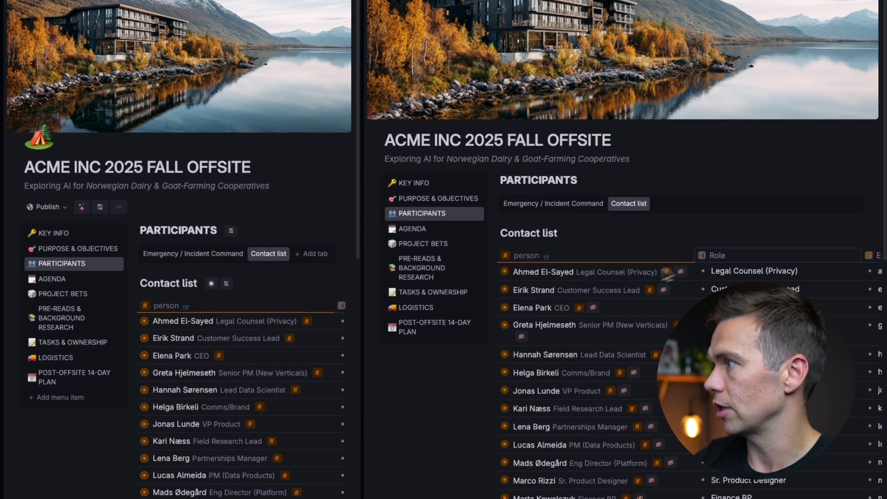
- Check Agenda, Project Bets, Pre-reads, Tasks, Logistics and Post-offsite plan in the preview, ending on Key Info
click(442, 228)
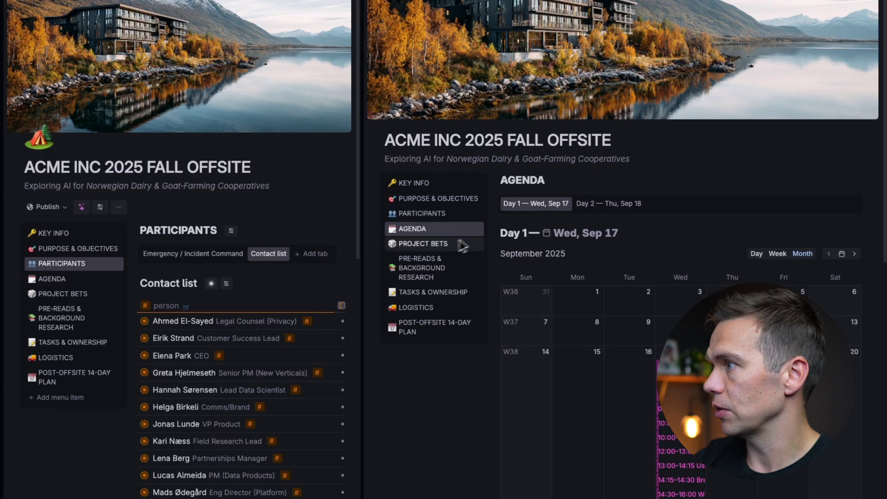
click(440, 245)
click(442, 271)
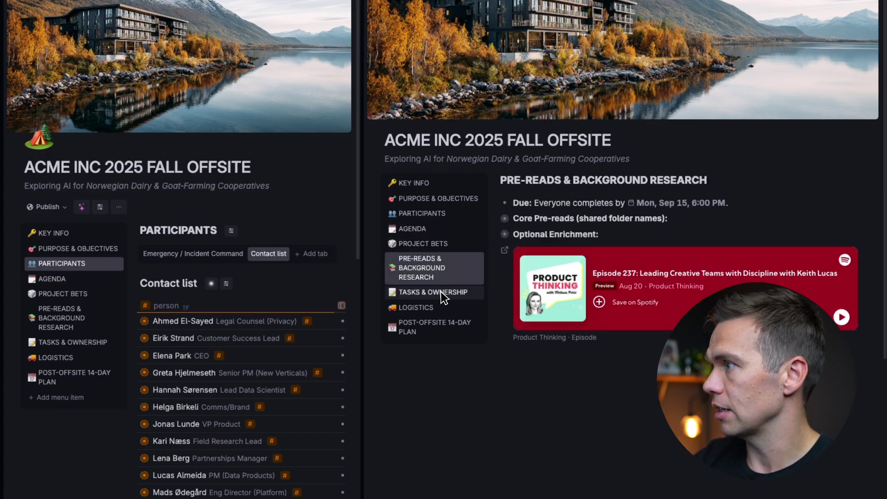
click(443, 295)
click(436, 307)
click(431, 326)
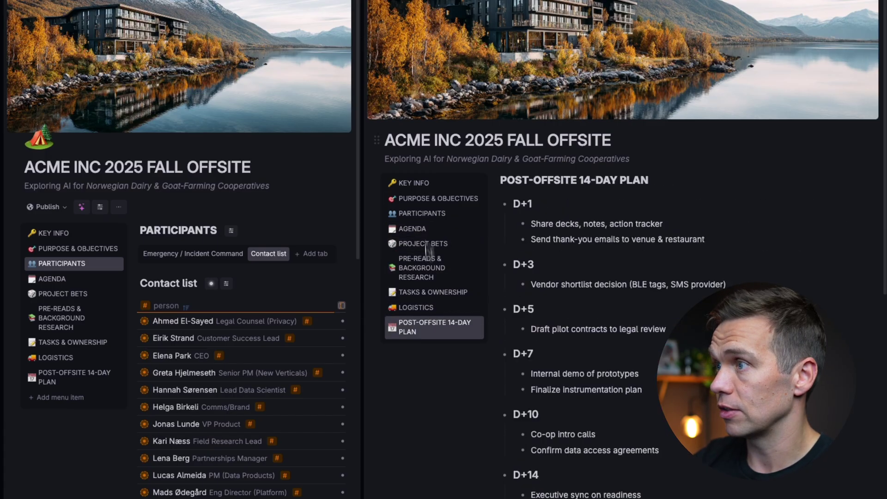
click(425, 185)
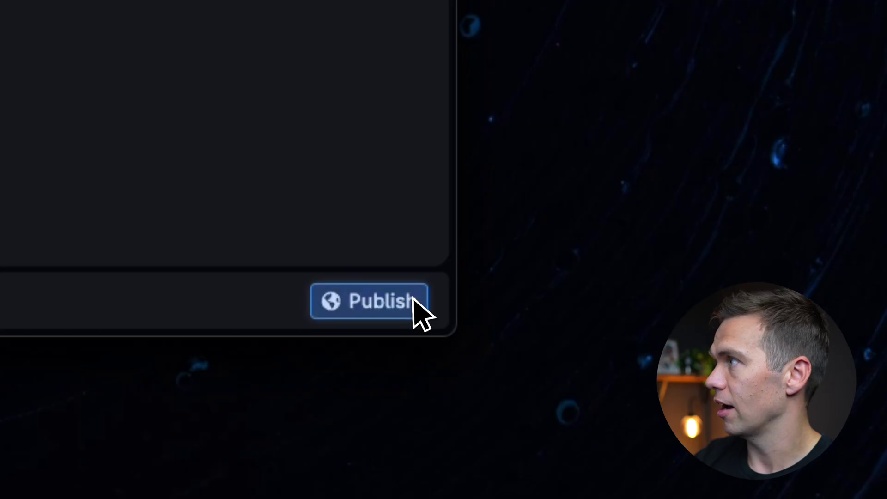
- Publish the offsite page, then visit an emergency contact, the Incident Command node and the offsite breadcrumb
click(413, 299)
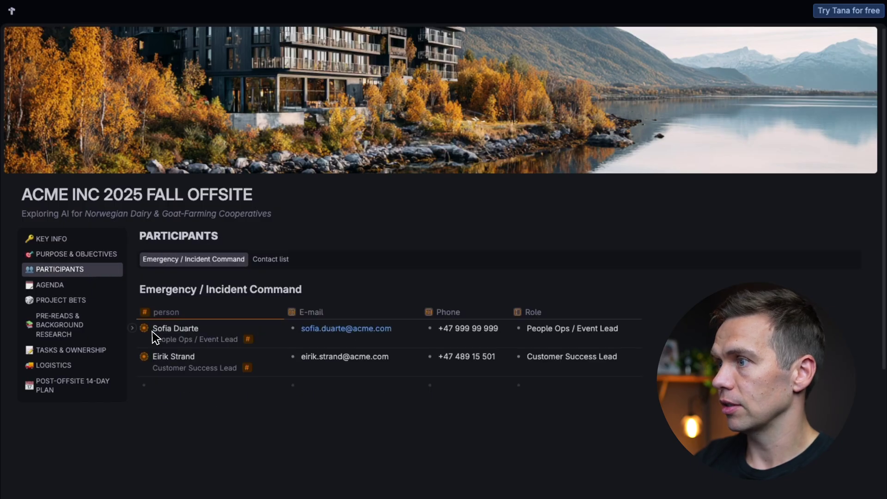
click(145, 329)
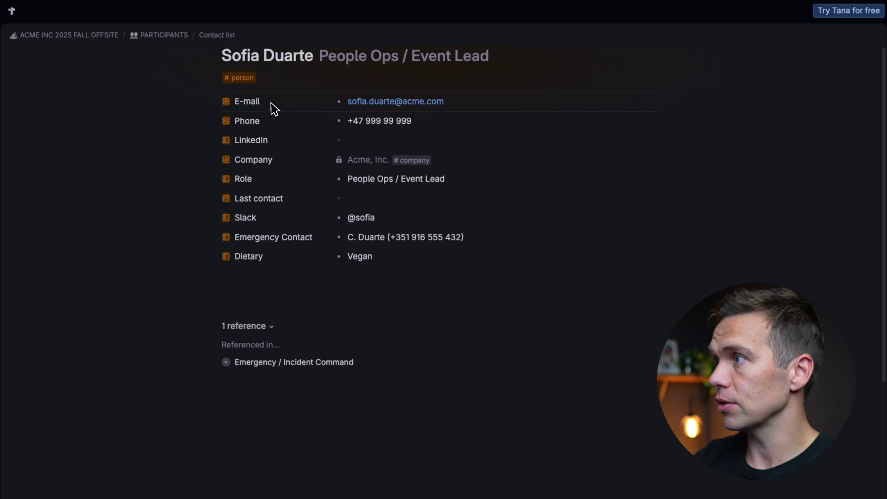
click(226, 363)
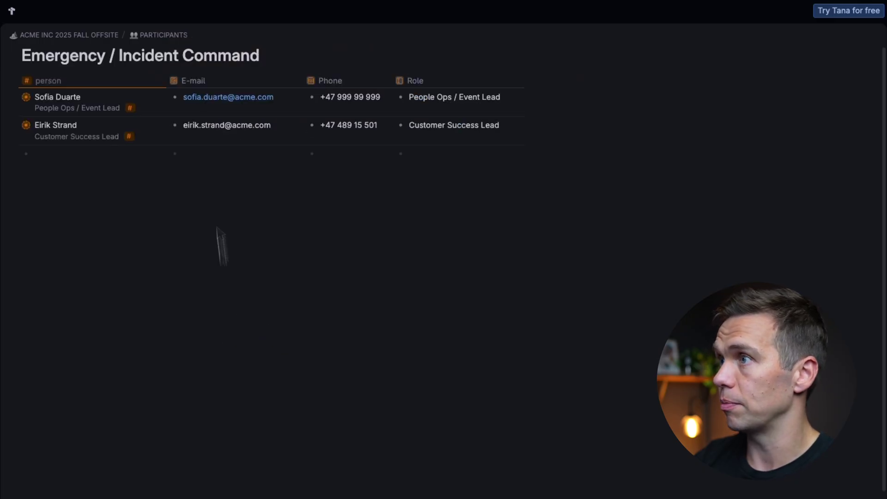
click(86, 39)
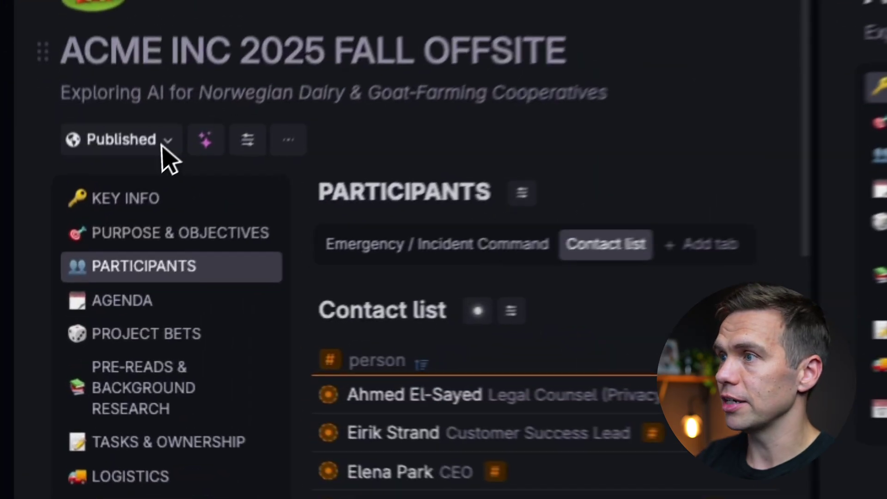
- Choose 'Remove publish settings' from the offsite page's Publish dropdown
click(70, 270)
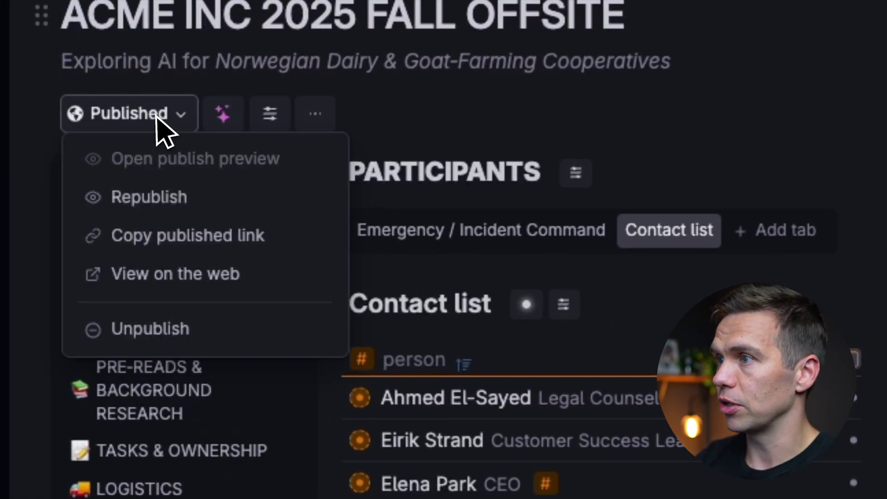
key(Escape)
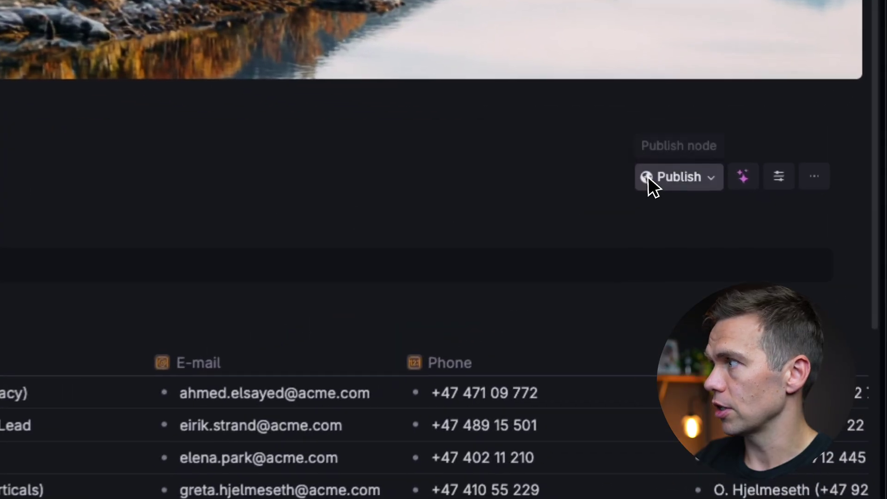
click(649, 179)
click(693, 284)
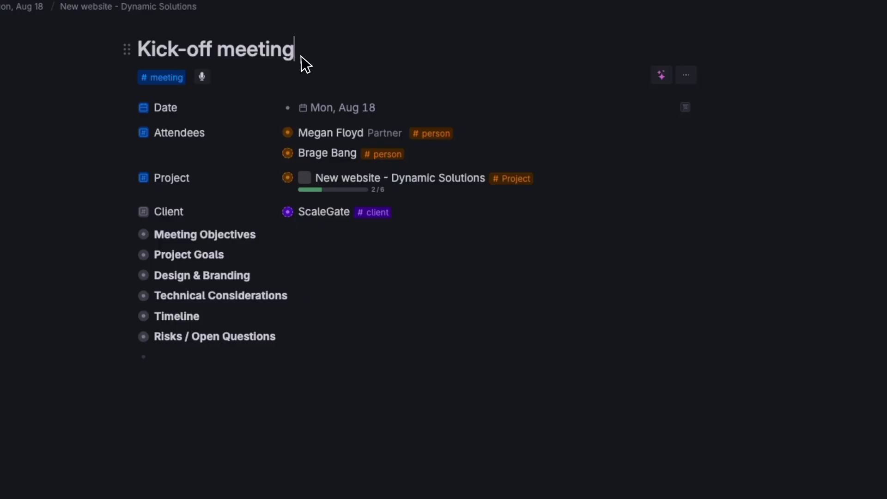
- Publish the Kick-off meeting note from its title menu and make the linked Project visible
right_click(301, 52)
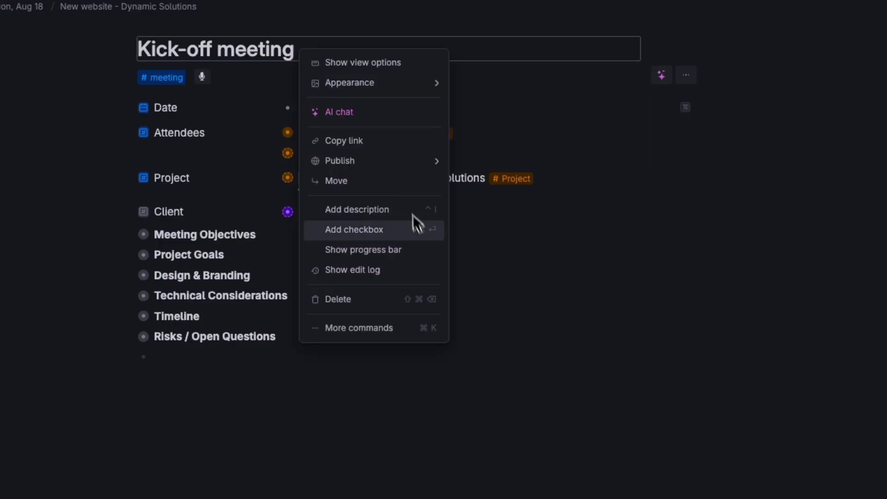
mouse_move(422, 196)
click(520, 159)
click(733, 208)
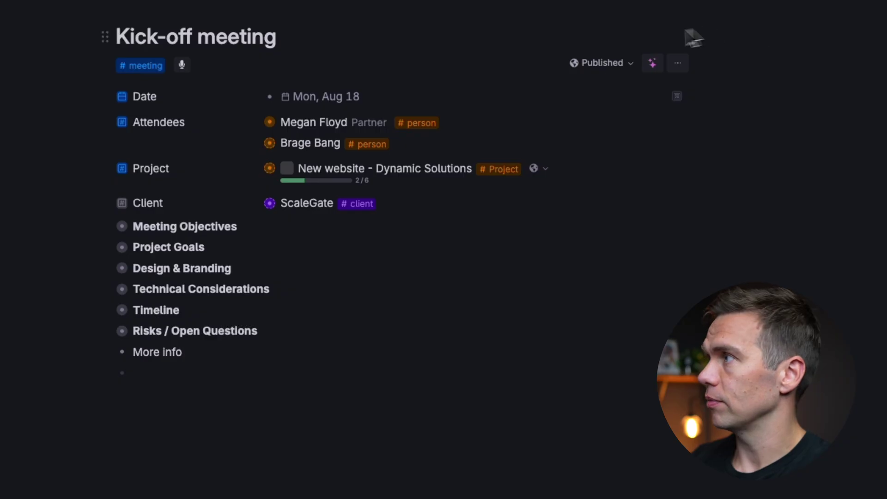
- Republish the Kick-off meeting note, then open its publish preview from the Published dropdown
click(617, 65)
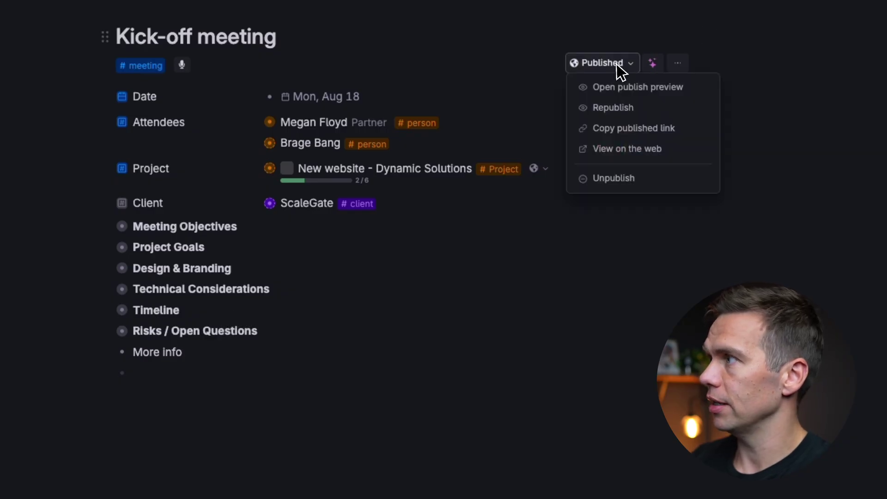
click(619, 109)
click(634, 74)
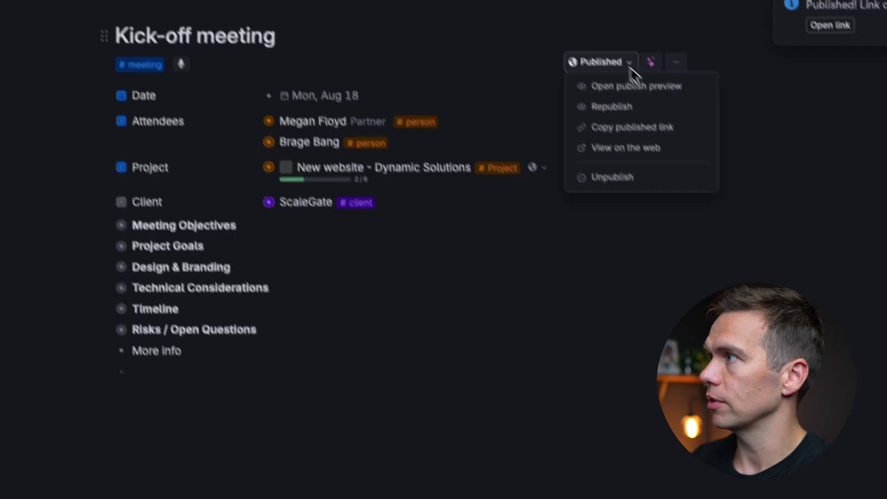
click(622, 85)
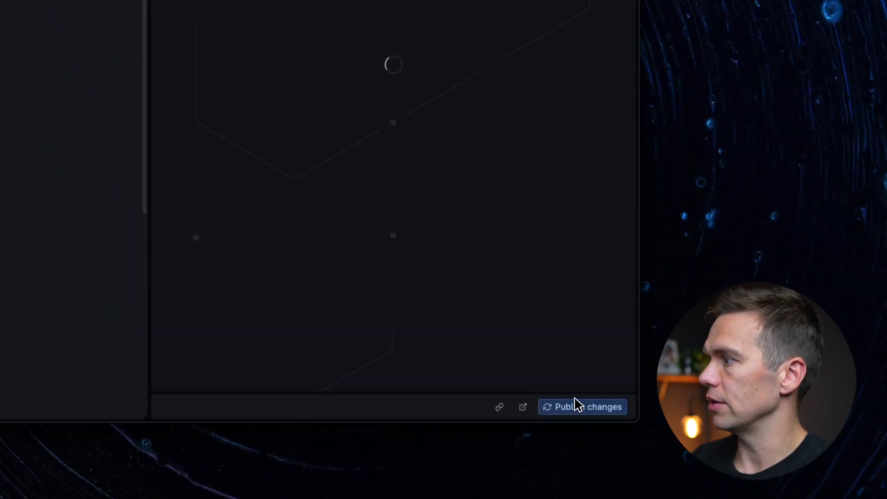